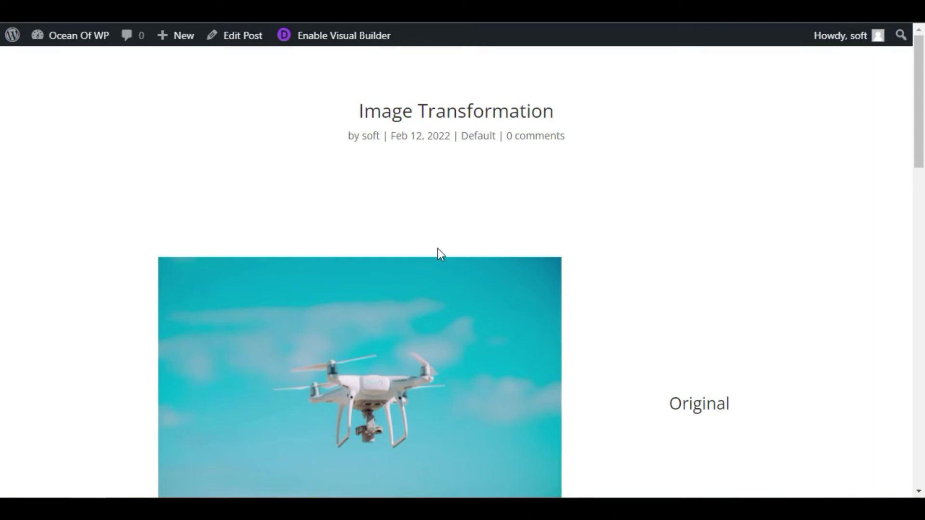
scroll(437, 247, down, 3)
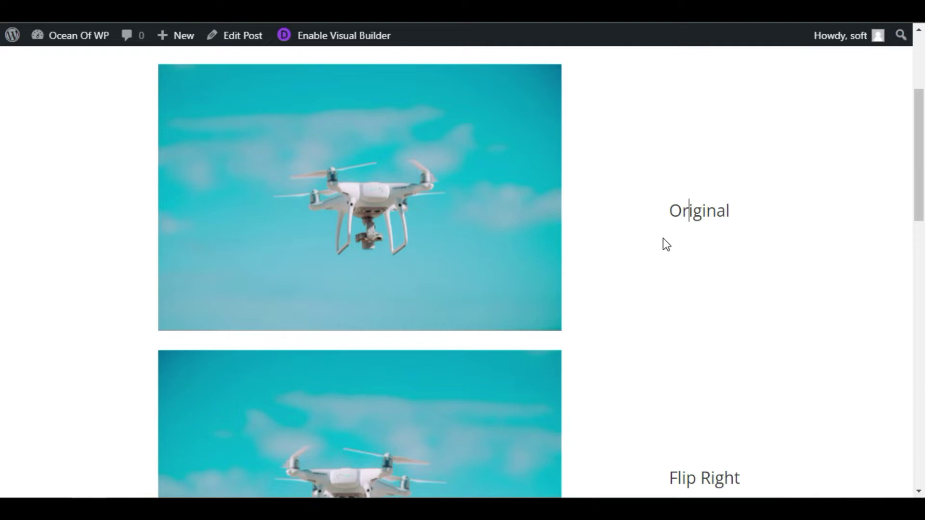
scroll(643, 226, down, 5)
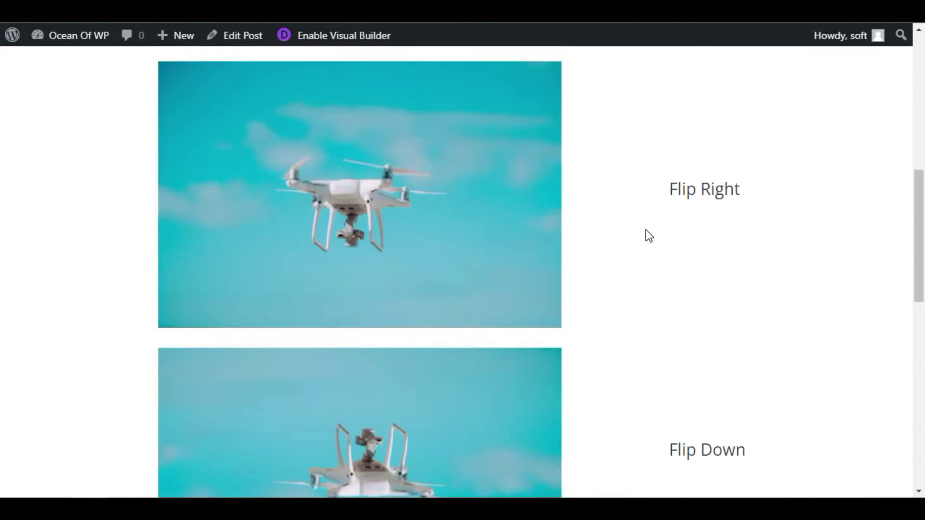
scroll(673, 232, down, 3)
scroll(754, 303, down, 4)
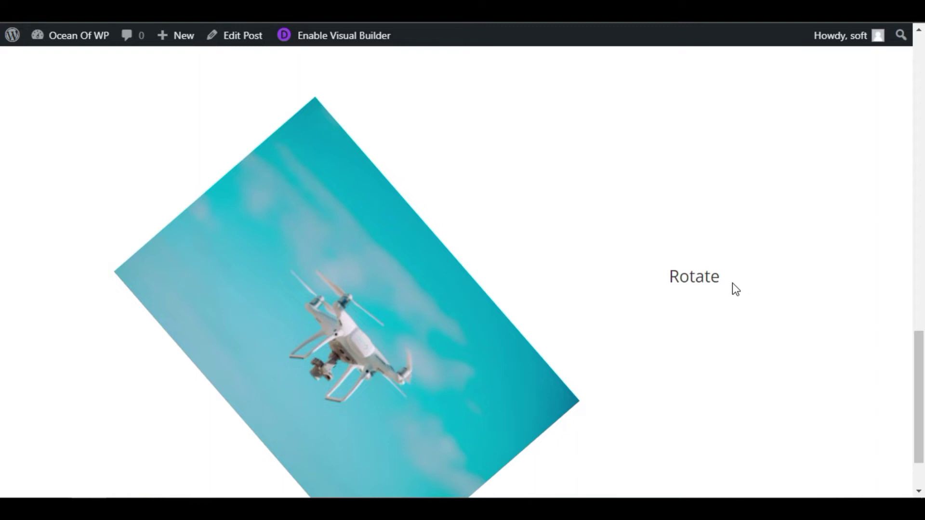
scroll(732, 283, up, 5)
scroll(723, 286, up, 1)
scroll(706, 290, up, 4)
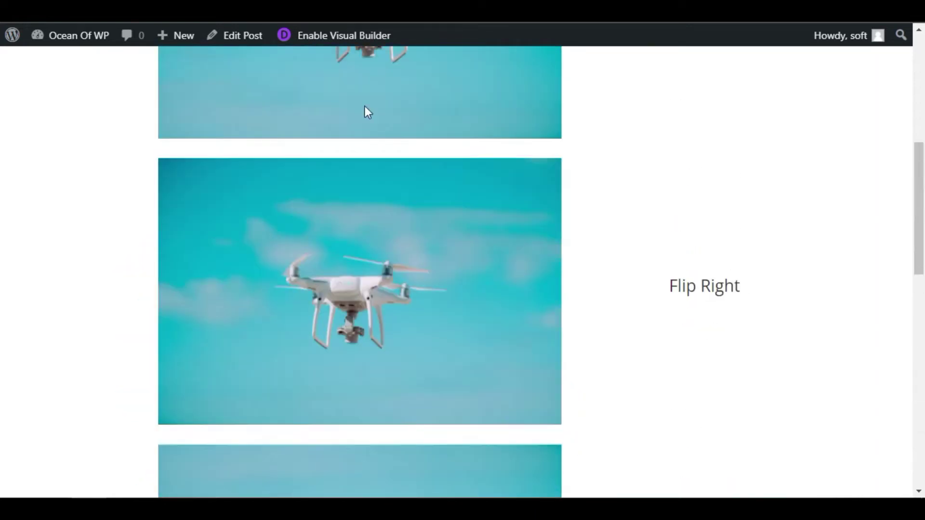
Enable the Visual Builder on the Image Transformation post.
click(339, 40)
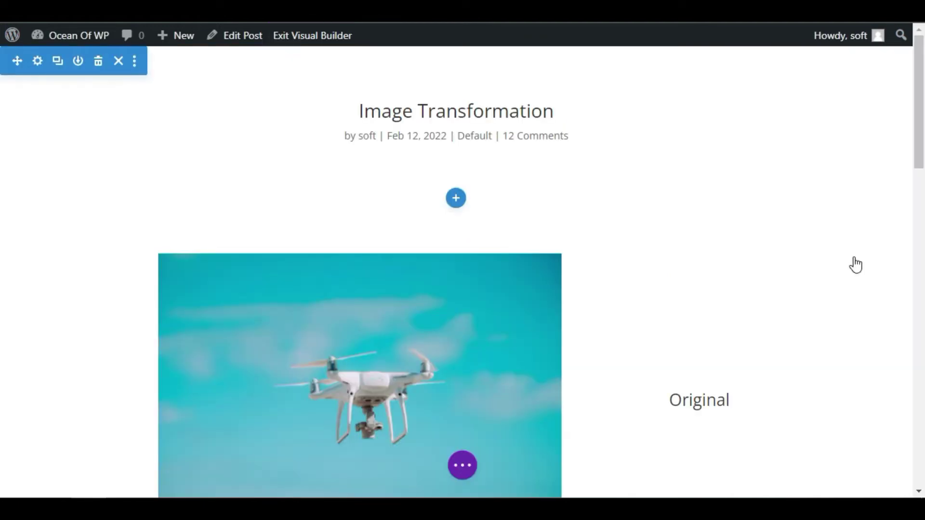
scroll(855, 265, down, 3)
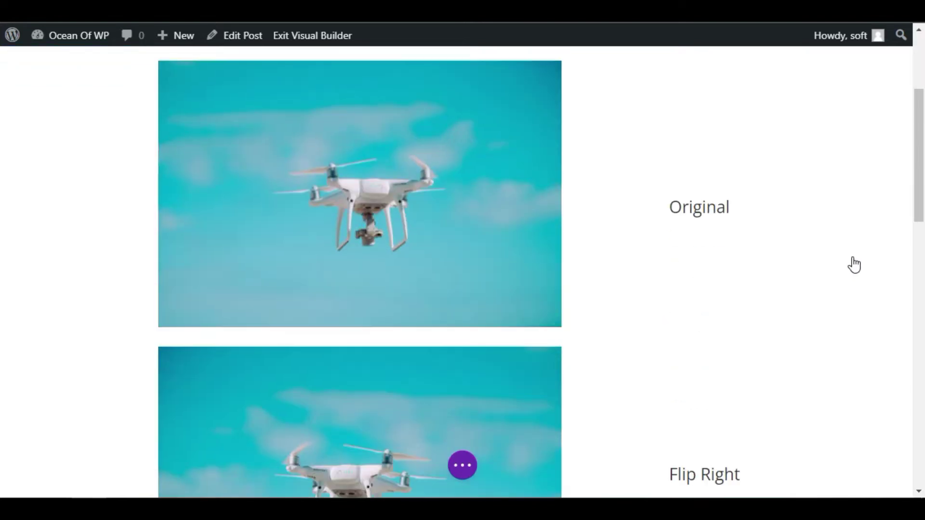
scroll(499, 210, down, 3)
scroll(405, 326, down, 3)
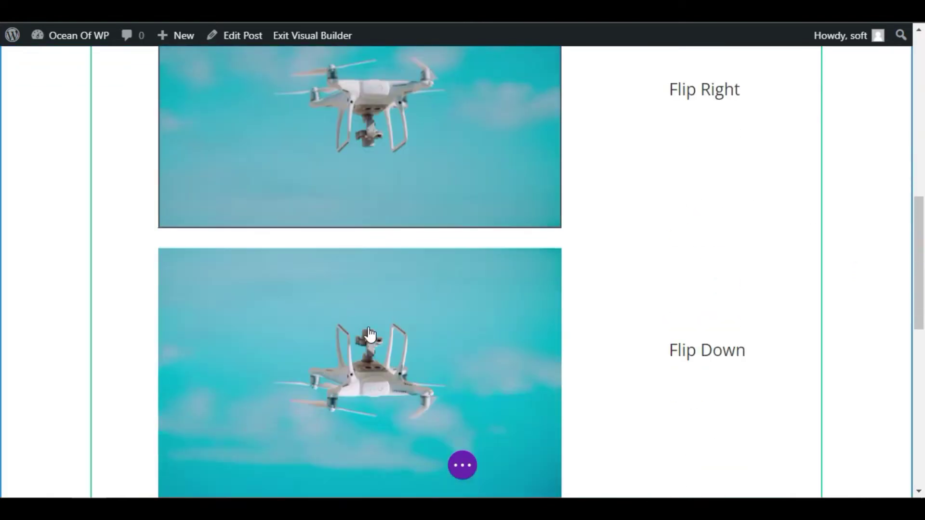
scroll(381, 360, down, 1)
scroll(374, 324, down, 3)
scroll(369, 308, down, 1)
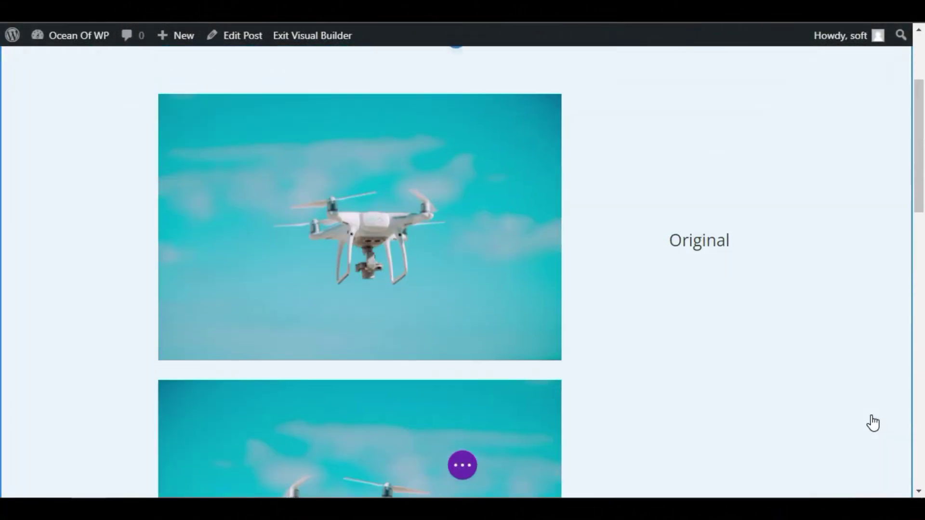
scroll(868, 419, down, 2)
scroll(867, 417, down, 1)
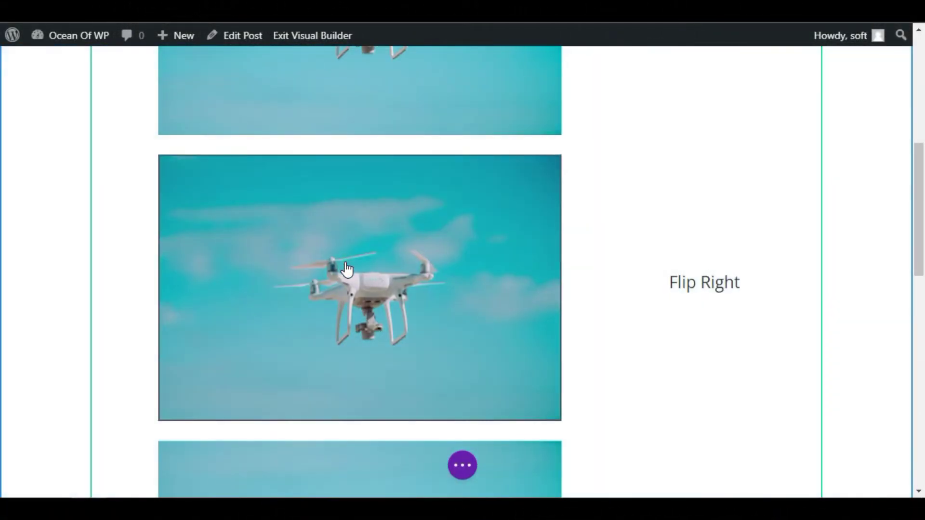
mouse_move(359, 288)
click(325, 191)
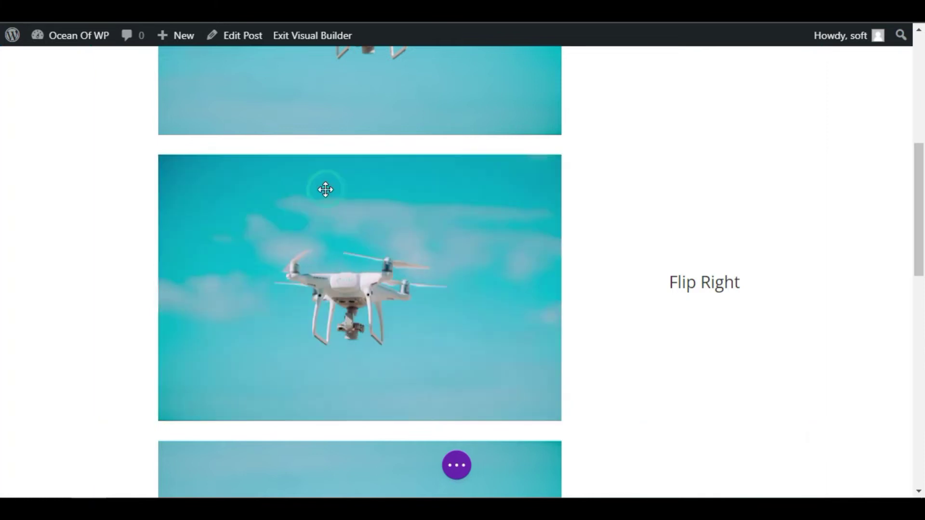
click(324, 160)
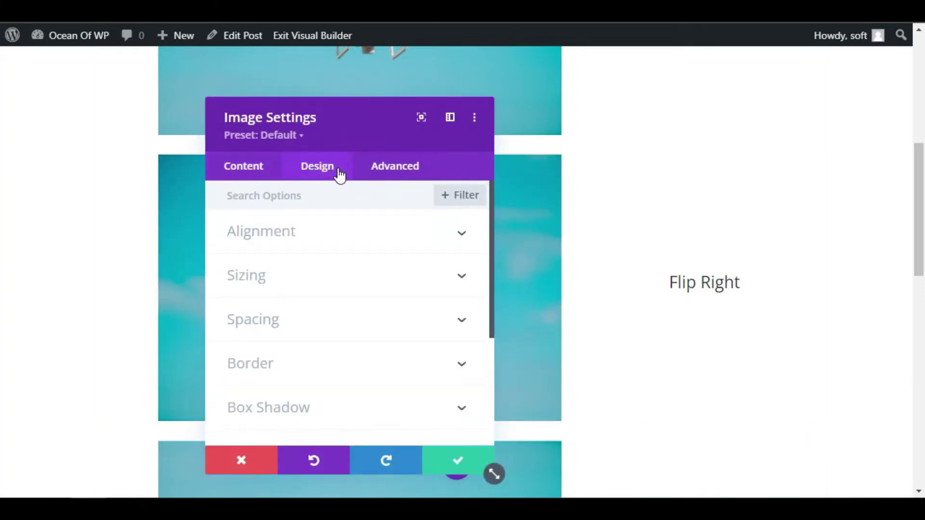
scroll(280, 397, down, 3)
click(299, 327)
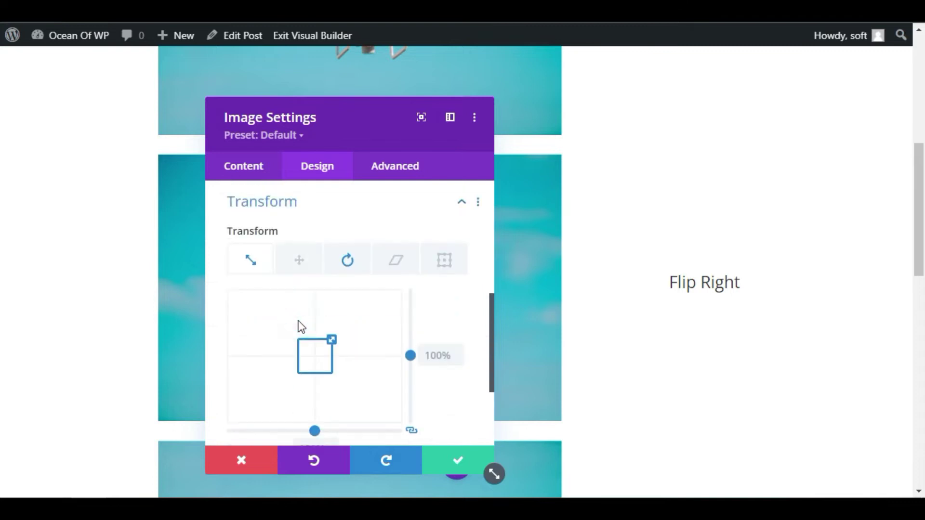
click(342, 264)
scroll(437, 304, down, 2)
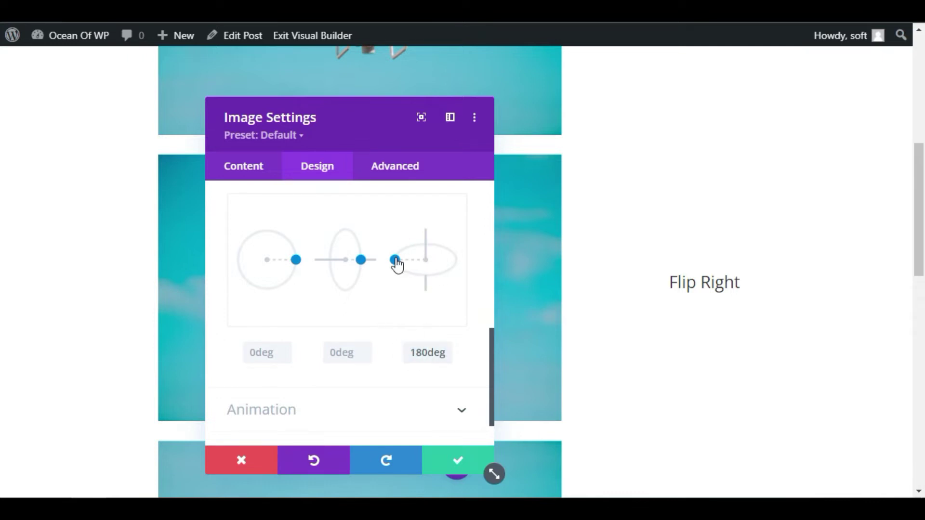
drag(403, 273, 402, 274)
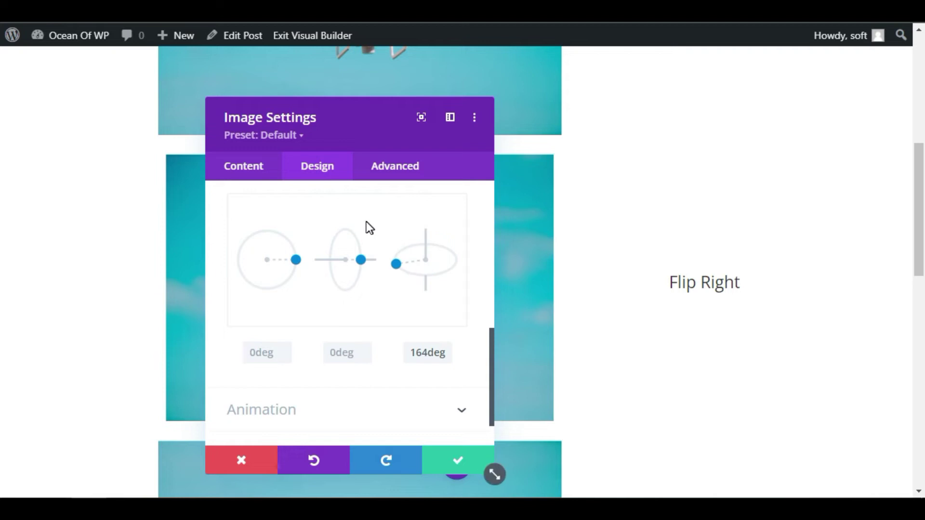
drag(352, 115, 750, 110)
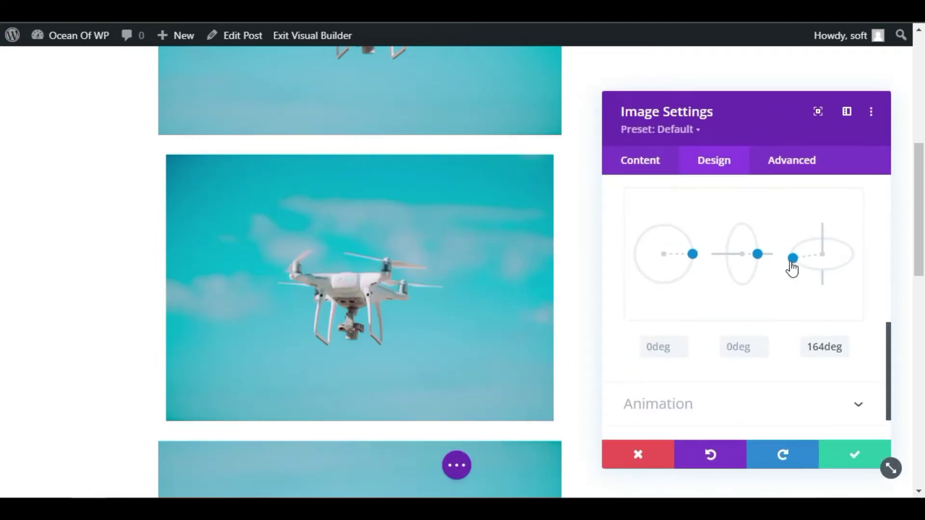
mouse_move(793, 261)
mouse_down()
mouse_move(837, 245)
mouse_move(815, 241)
mouse_move(812, 258)
mouse_up()
click(815, 345)
text(180)
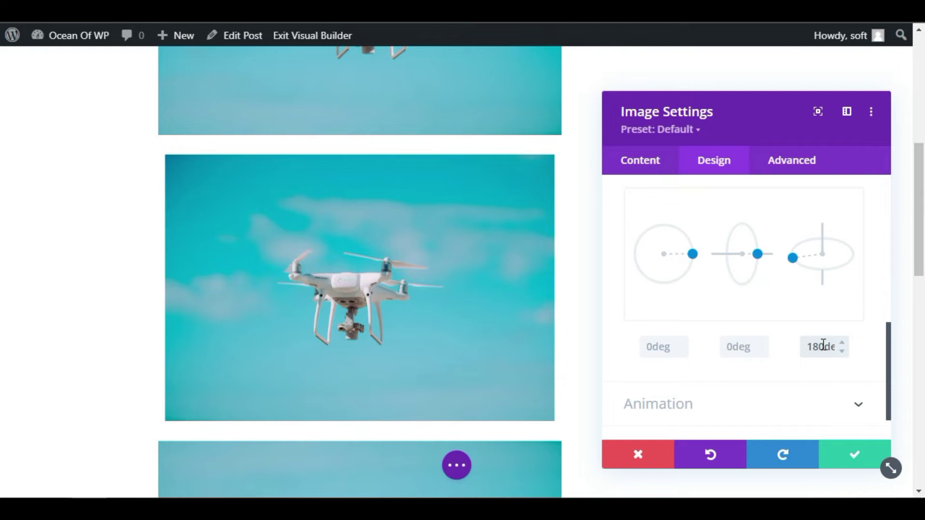
click(851, 461)
scroll(305, 296, down, 2)
scroll(383, 275, down, 3)
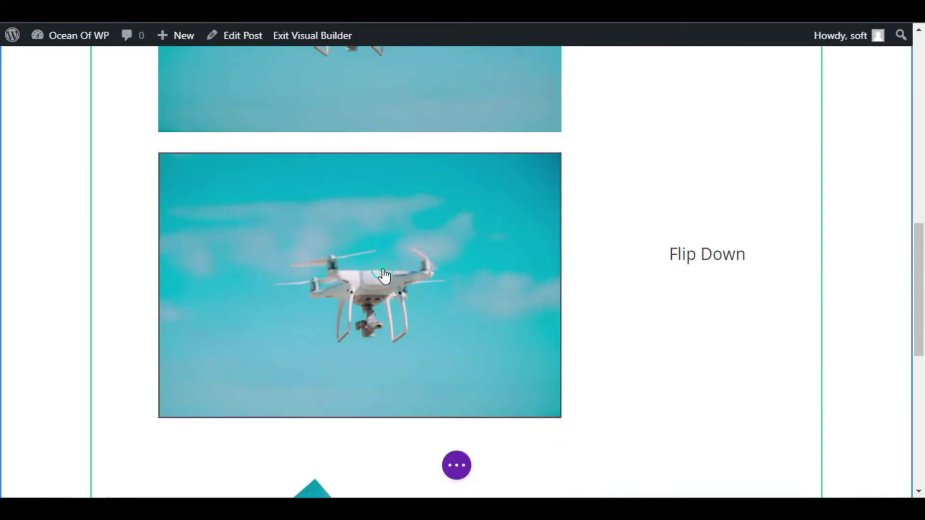
mouse_move(359, 286)
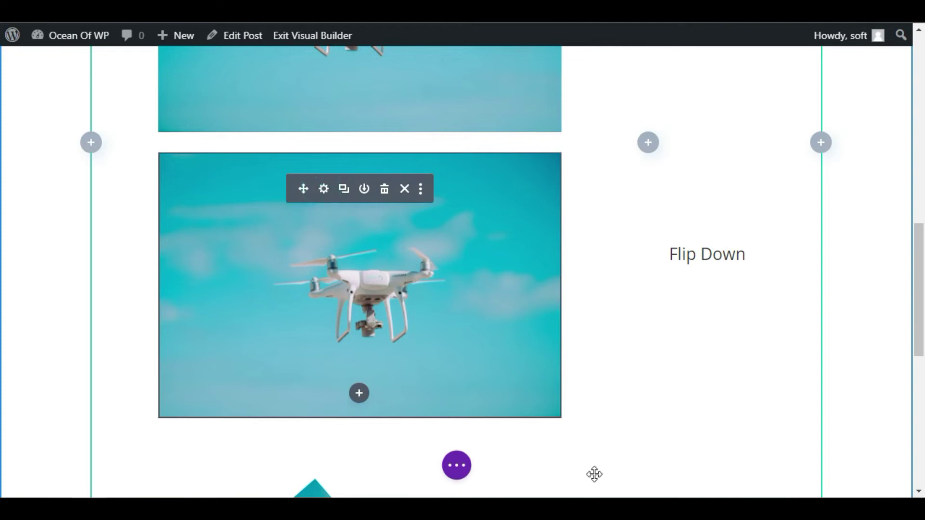
Set the Flip Down image's second Transform rotation value to 180deg.
click(536, 249)
click(717, 168)
scroll(733, 352, down, 3)
click(658, 310)
scroll(742, 210, down, 2)
scroll(744, 231, up, 2)
click(747, 252)
scroll(721, 345, down, 2)
scroll(729, 334, down, 1)
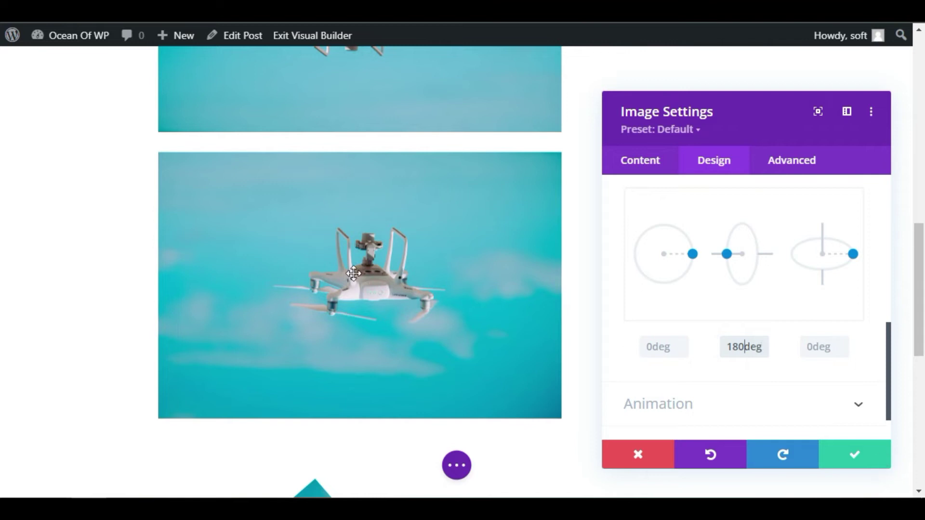
drag(688, 109, 178, 98)
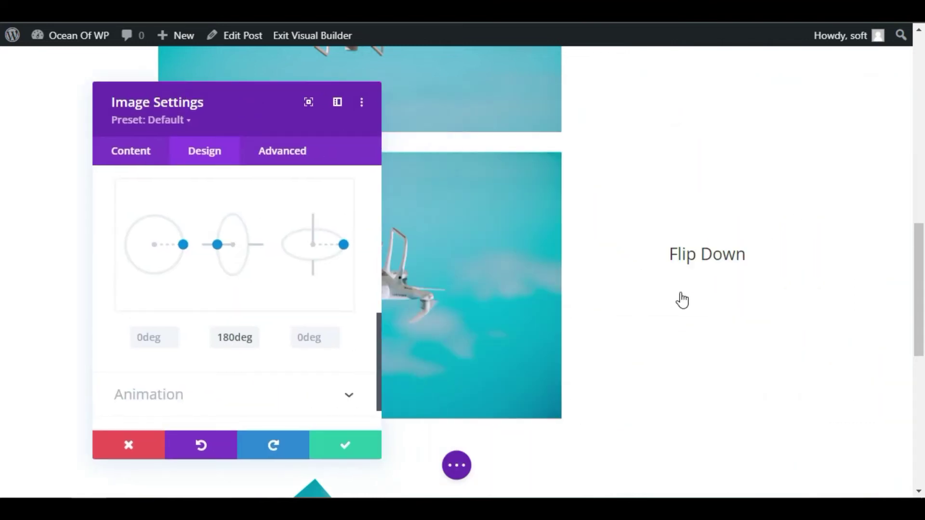
drag(287, 114, 747, 118)
mouse_move(741, 280)
mouse_down()
mouse_move(754, 299)
mouse_move(773, 273)
mouse_move(759, 244)
mouse_move(780, 268)
mouse_move(765, 242)
mouse_move(751, 275)
mouse_move(738, 260)
mouse_up()
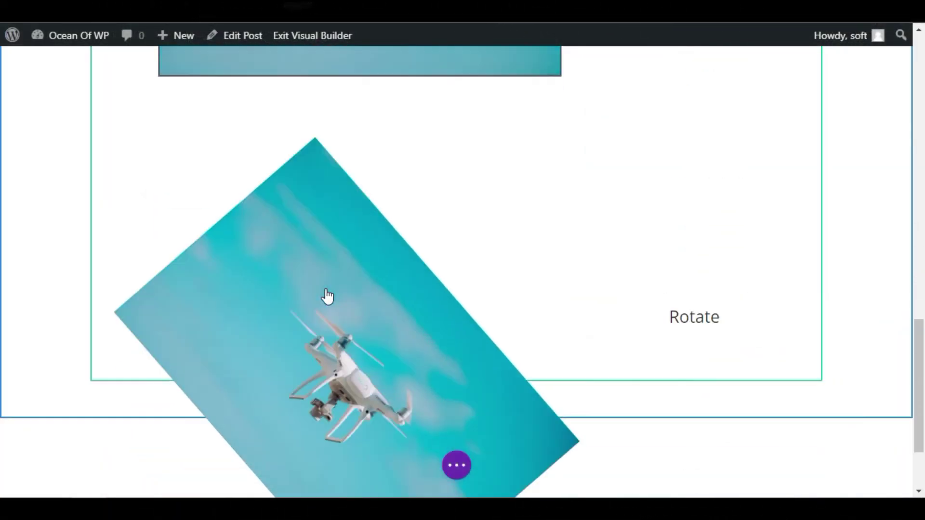
scroll(326, 289, up, 1)
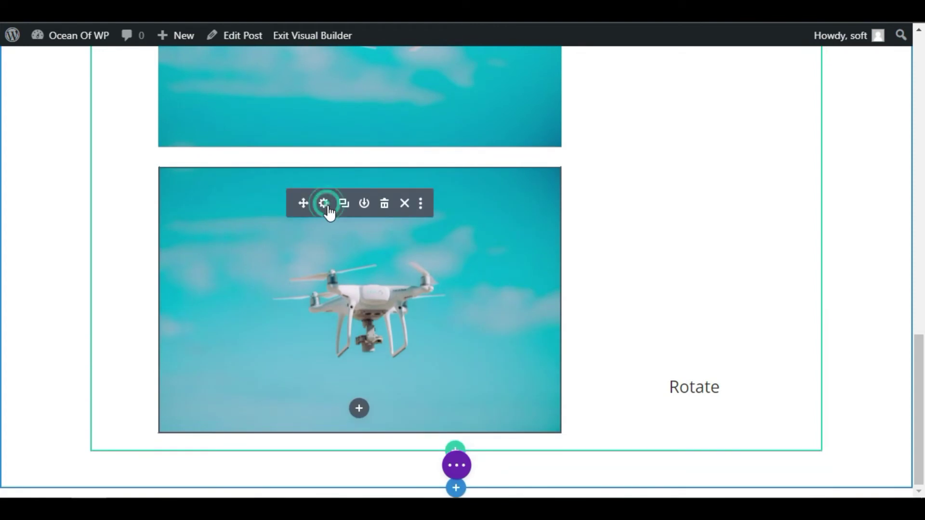
Set the Rotate image's first Transform rotation to 56deg and save the change.
click(327, 203)
click(727, 168)
scroll(727, 303, down, 3)
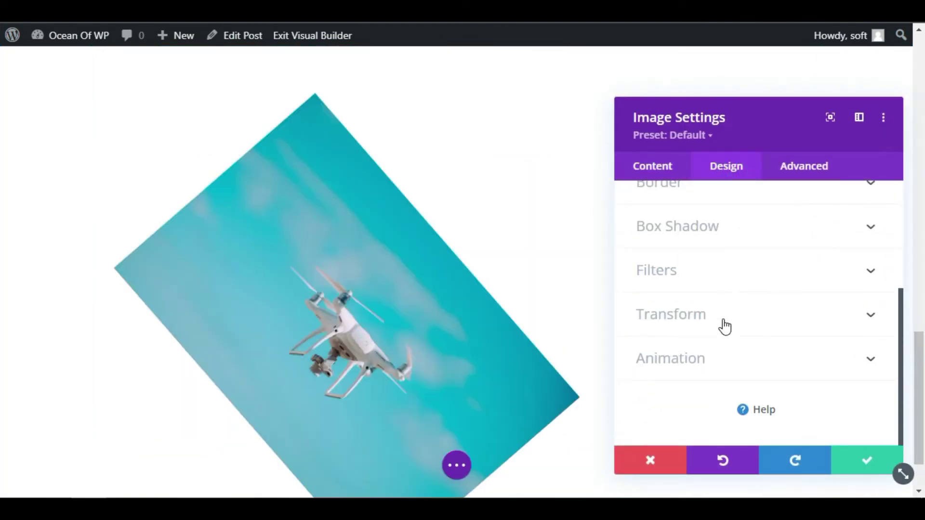
click(724, 318)
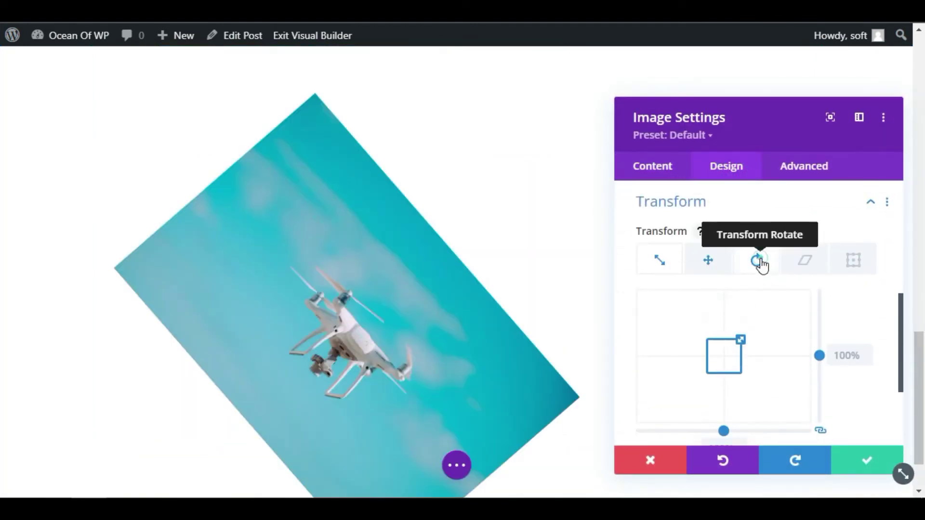
click(762, 262)
scroll(760, 318, down, 2)
scroll(684, 369, down, 1)
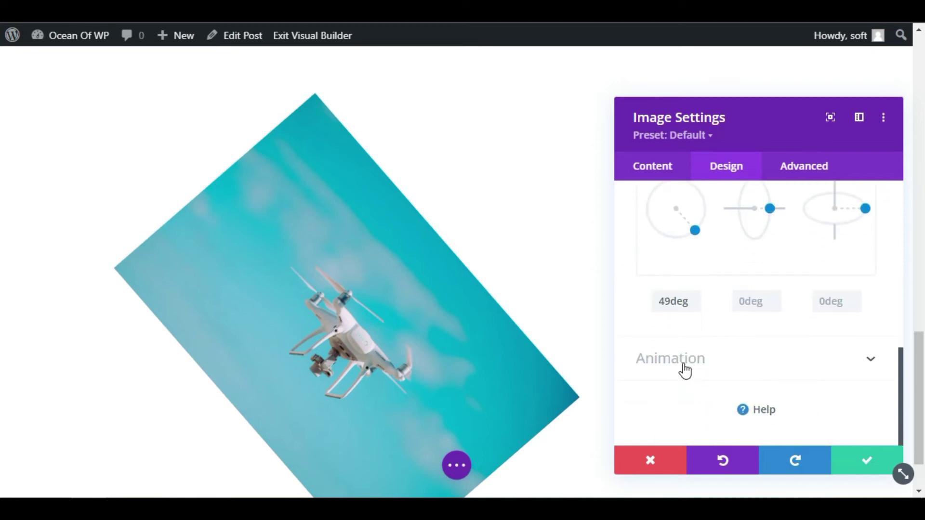
scroll(687, 312, up, 2)
scroll(685, 311, down, 2)
mouse_move(695, 232)
mouse_down()
mouse_move(653, 223)
mouse_move(655, 201)
mouse_move(690, 203)
mouse_up()
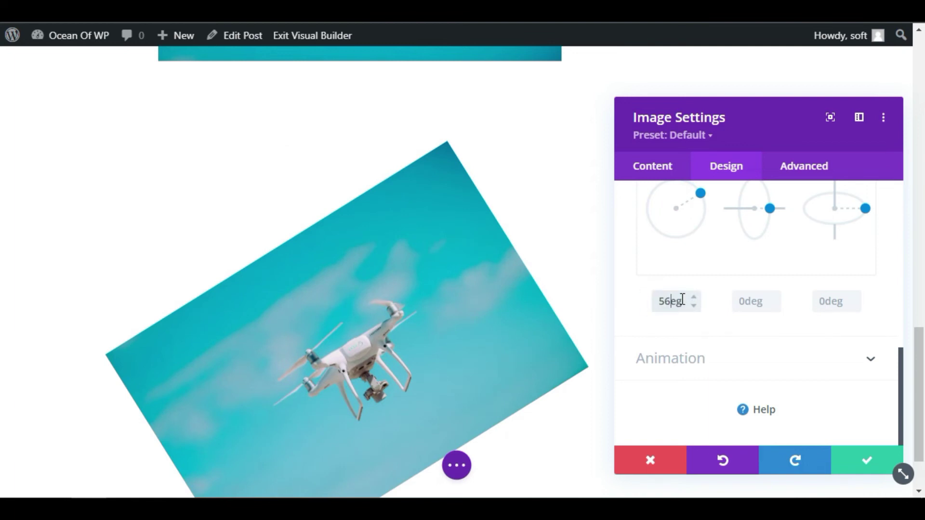
text(d)
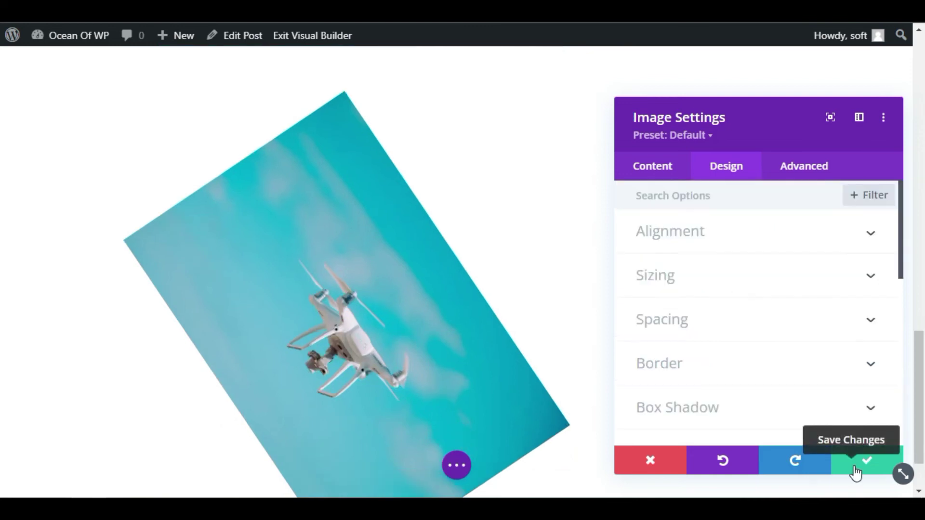
click(873, 463)
scroll(595, 337, up, 5)
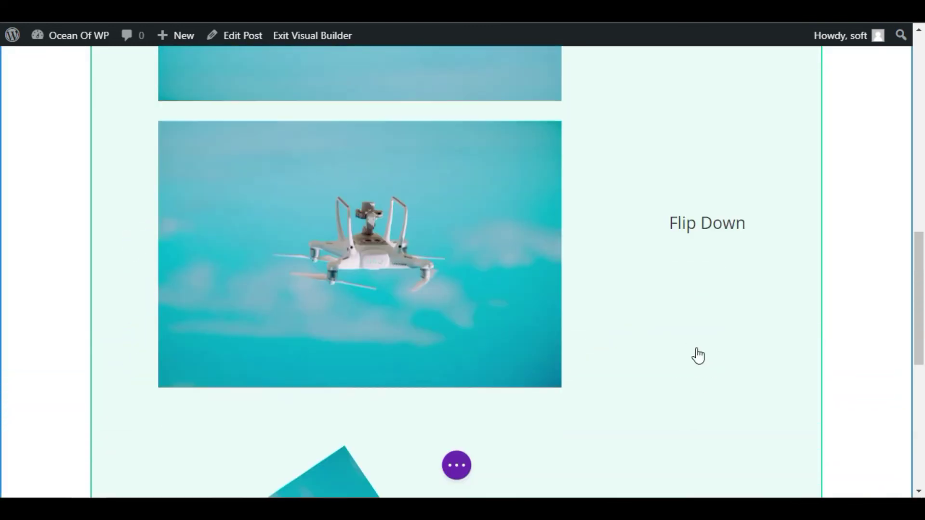
scroll(696, 356, up, 5)
scroll(672, 359, up, 5)
scroll(434, 283, down, 5)
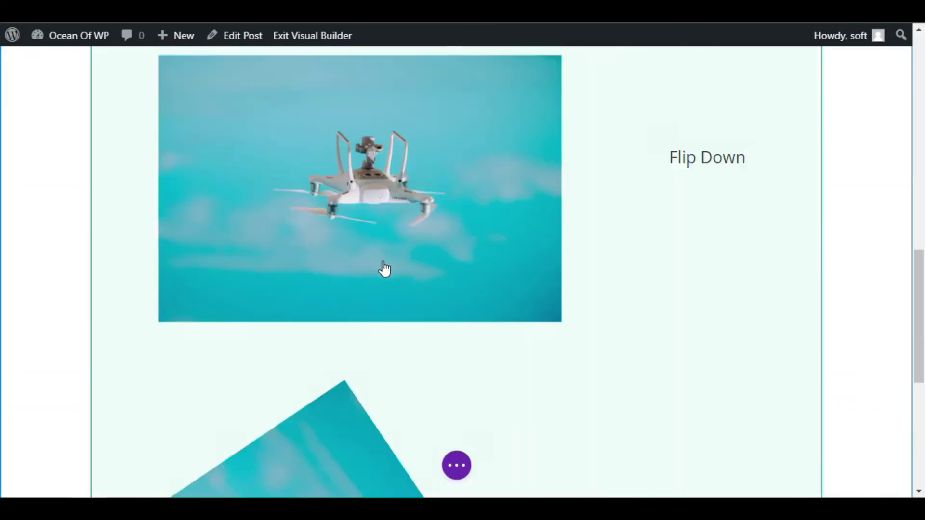
scroll(419, 362, down, 10)
click(455, 465)
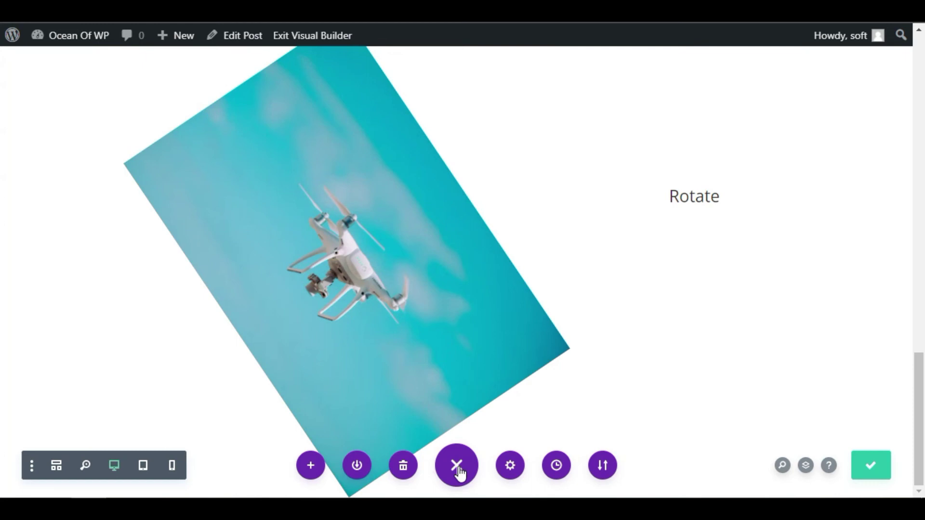
click(457, 466)
scroll(730, 390, up, 5)
scroll(728, 401, up, 5)
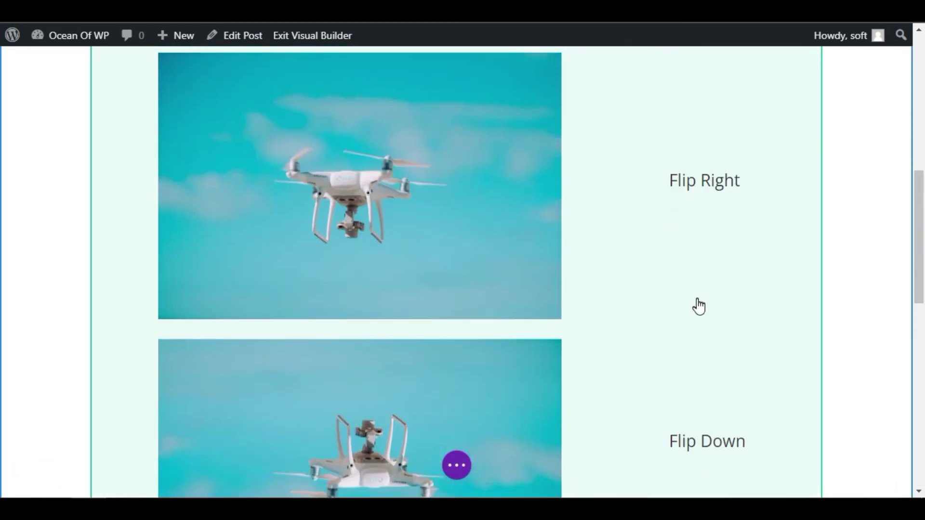
scroll(692, 397, down, 5)
scroll(692, 398, down, 5)
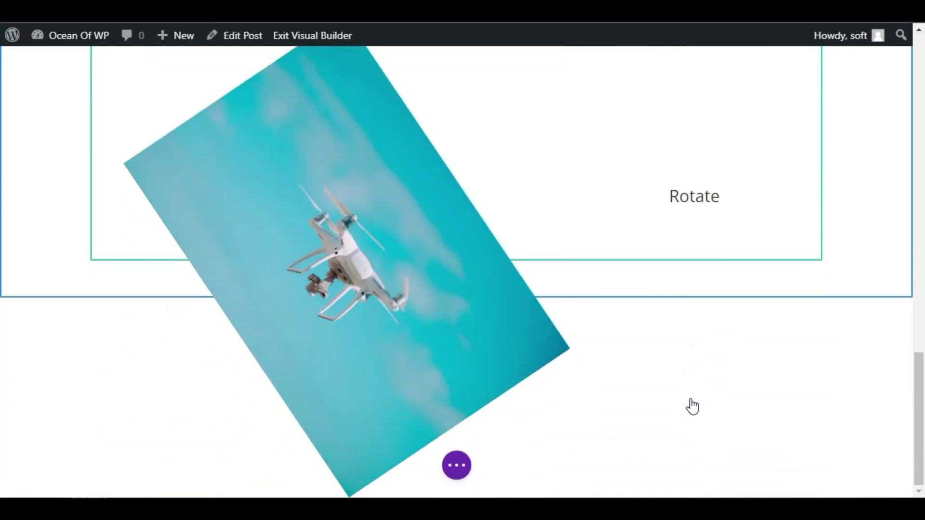